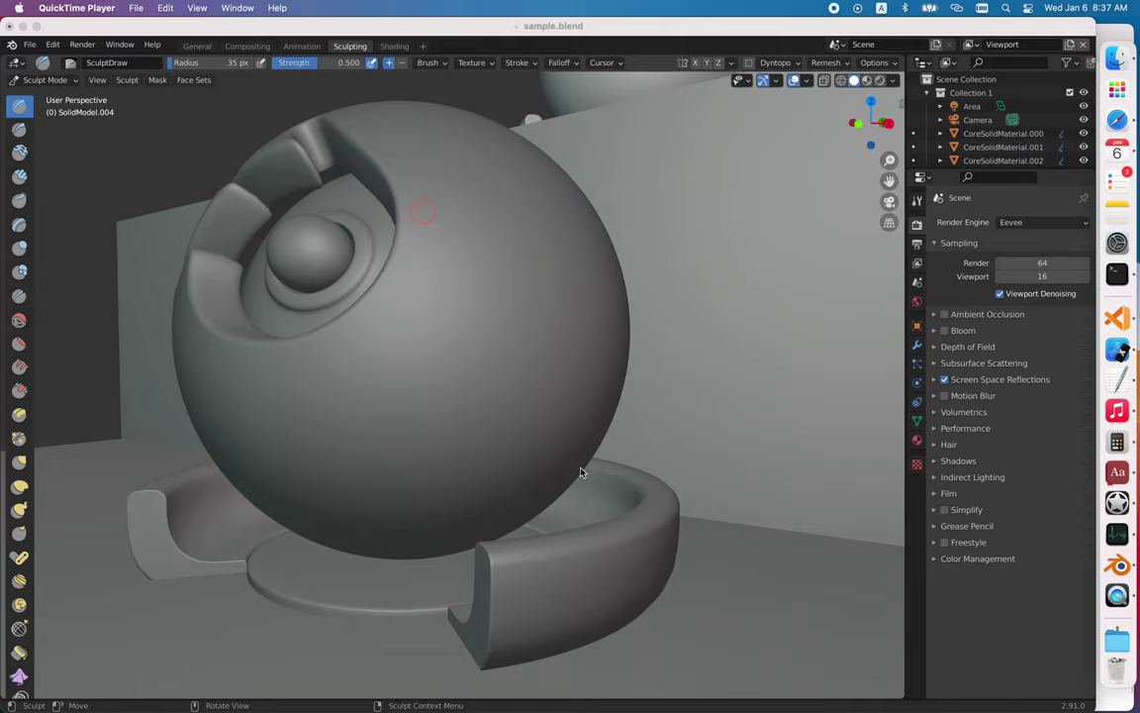
- Switch to the Shading workspace and create a new material for the plain white ball model in the back row
{"action": "left_click", "coordinate": [394, 46]}
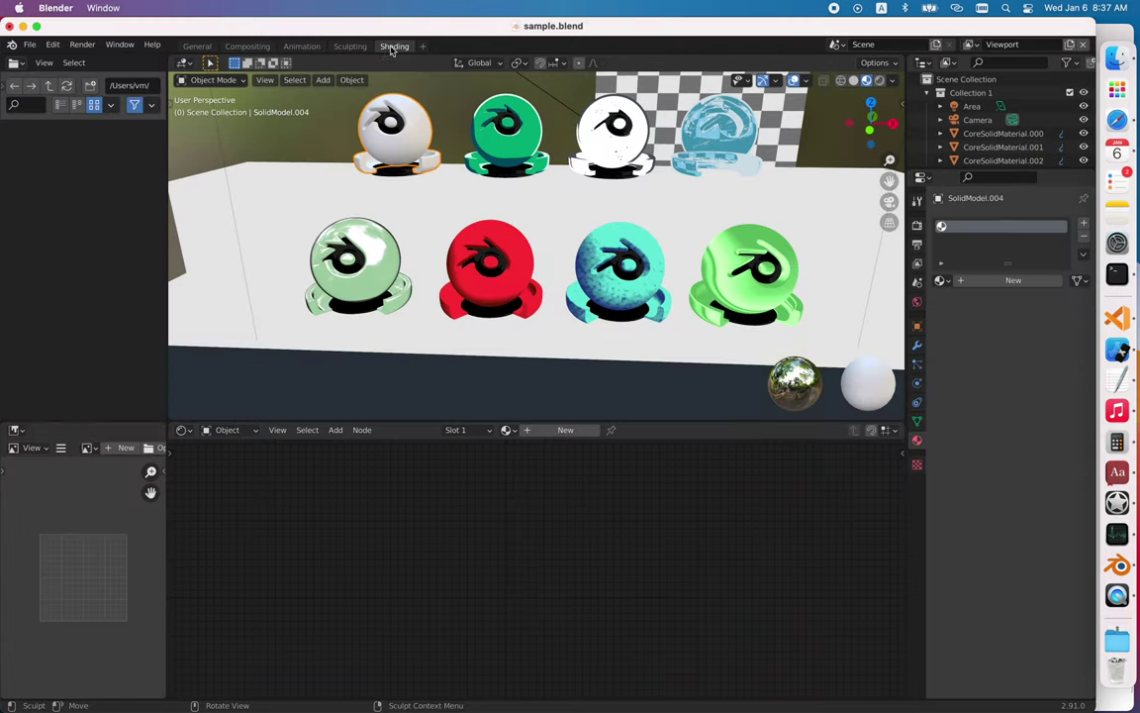
{"action": "left_click", "coordinate": [417, 144]}
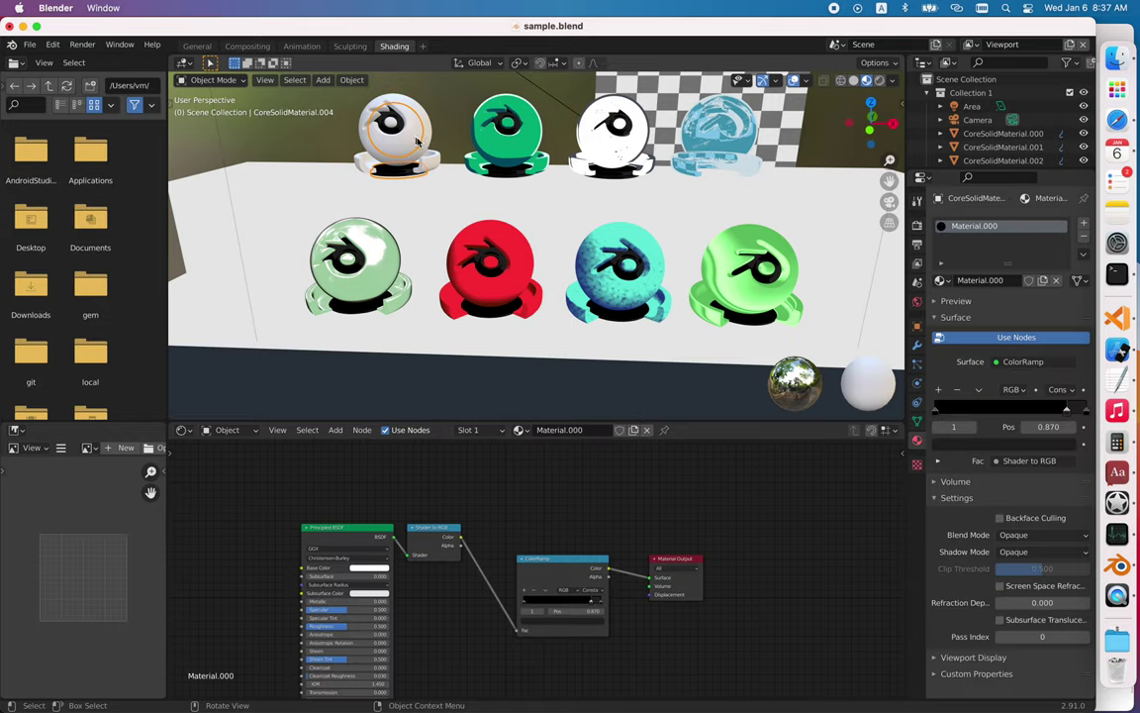
{"action": "left_click", "coordinate": [425, 139]}
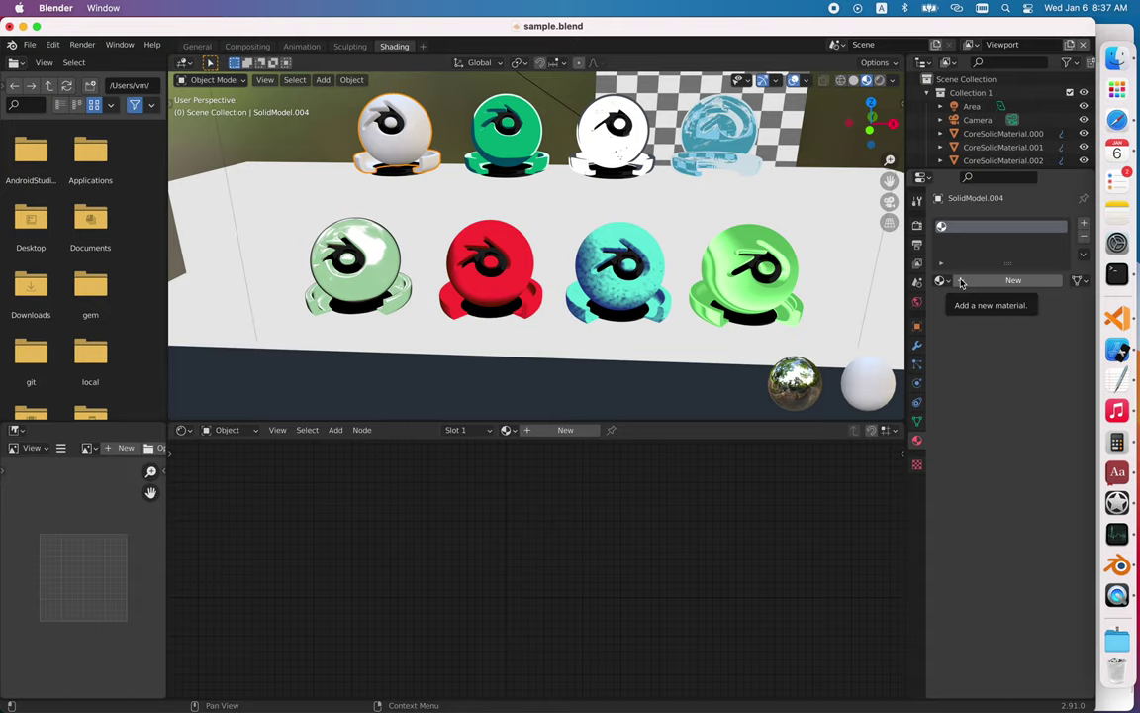
{"action": "left_click", "coordinate": [1010, 280]}
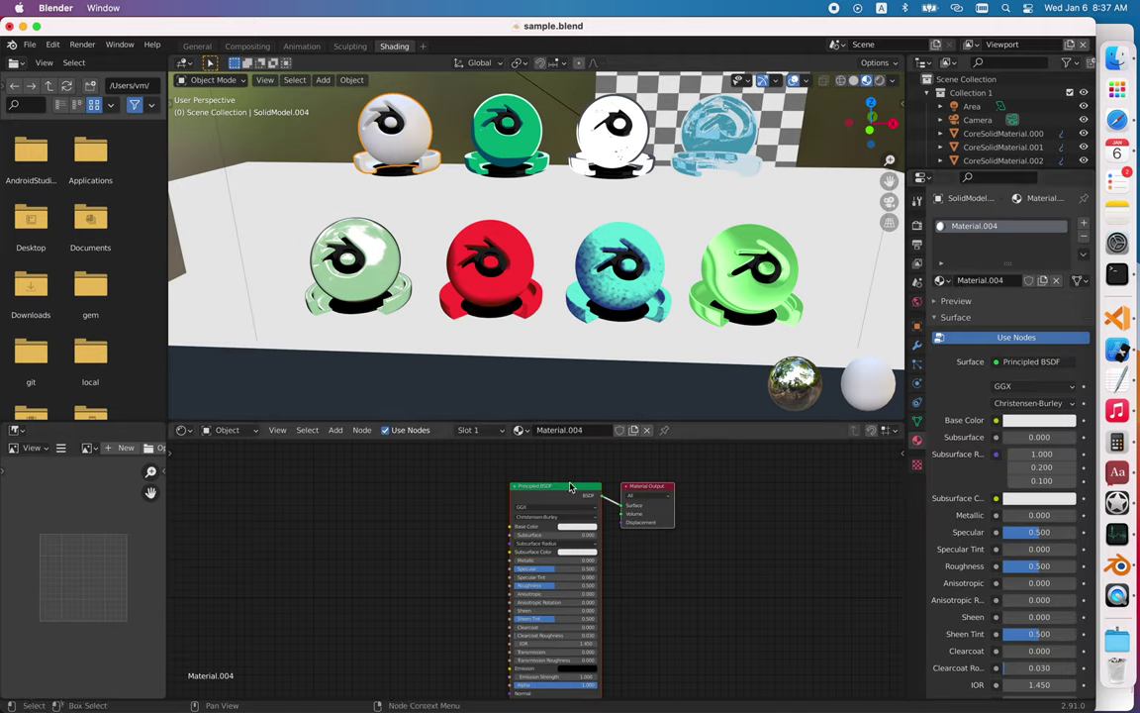
- Make room in the node editor and add a ColorRamp node beside the Principled BSDF and Material Output
{"action": "left_click_drag", "start_coordinate": [551, 486], "coordinate": [407, 491]}
{"action": "mouse_move", "coordinate": [506, 494]}
{"action": "left_mouse_down"}
{"action": "mouse_move", "coordinate": [555, 490]}
{"action": "mouse_move", "coordinate": [503, 480]}
{"action": "left_mouse_up"}
{"action": "left_click", "coordinate": [334, 430]}
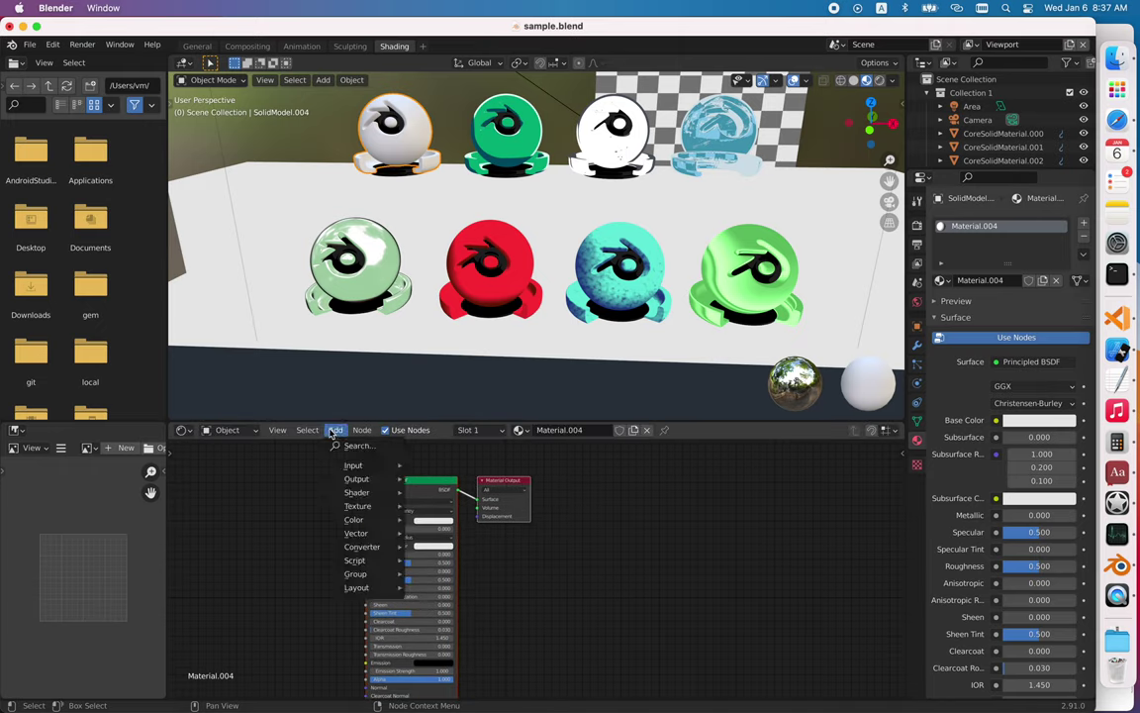
{"action": "mouse_move", "coordinate": [377, 575]}
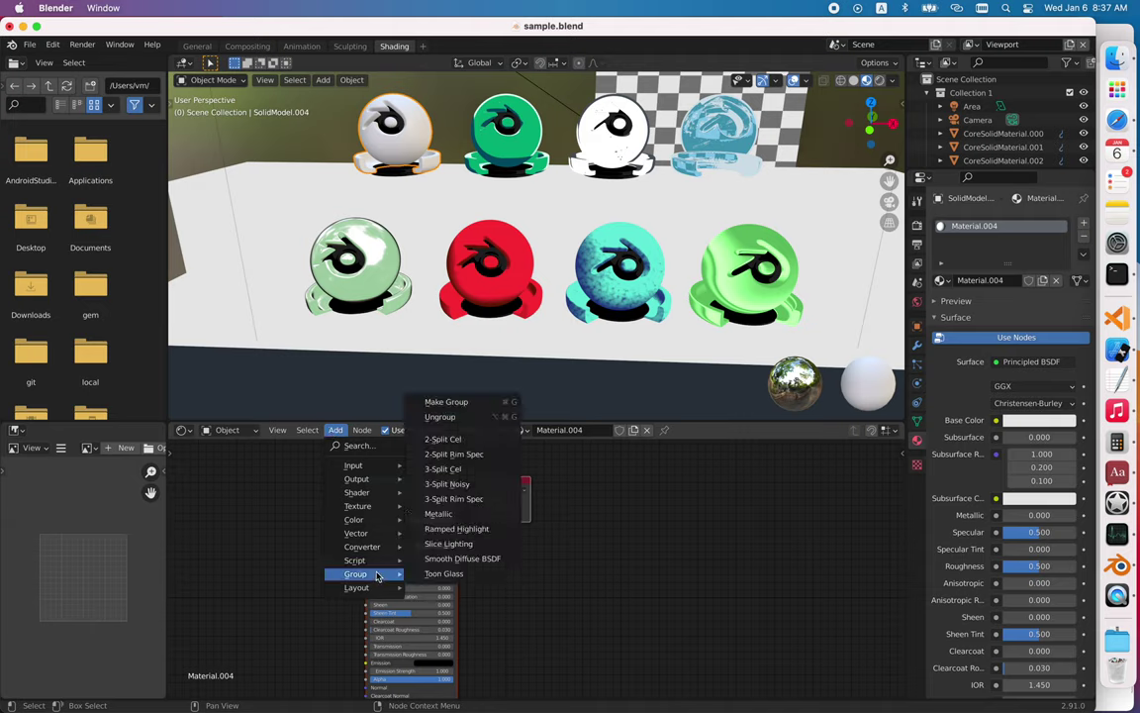
{"action": "mouse_move", "coordinate": [371, 547]}
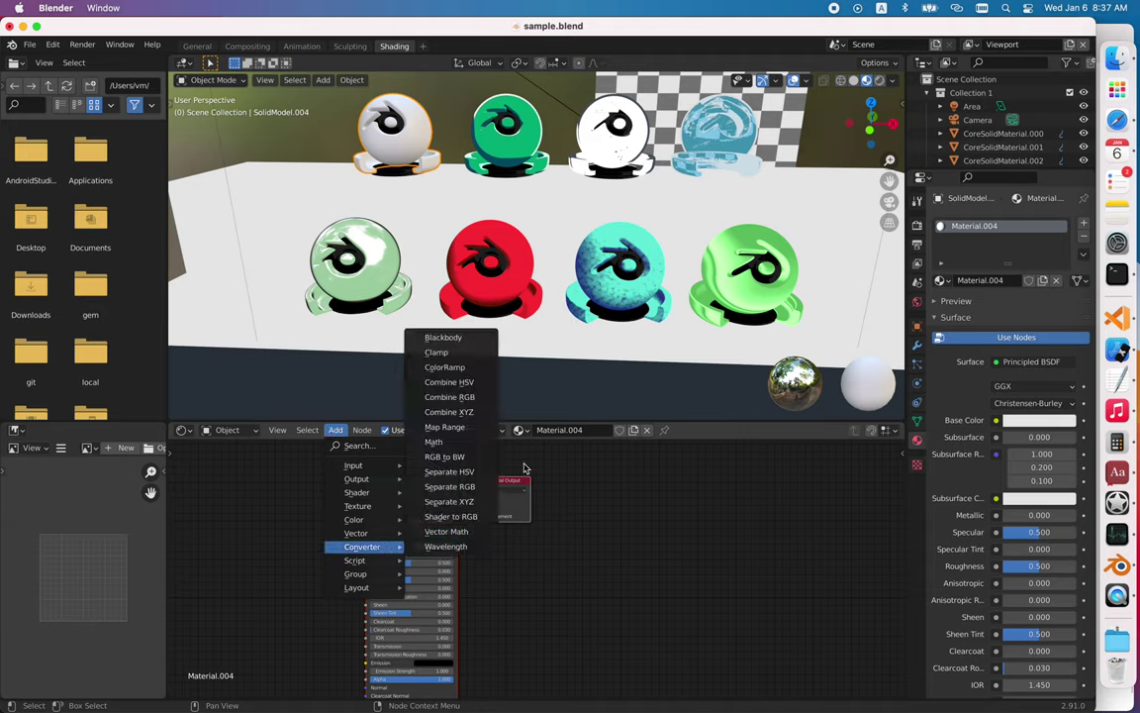
{"action": "left_click", "coordinate": [468, 370]}
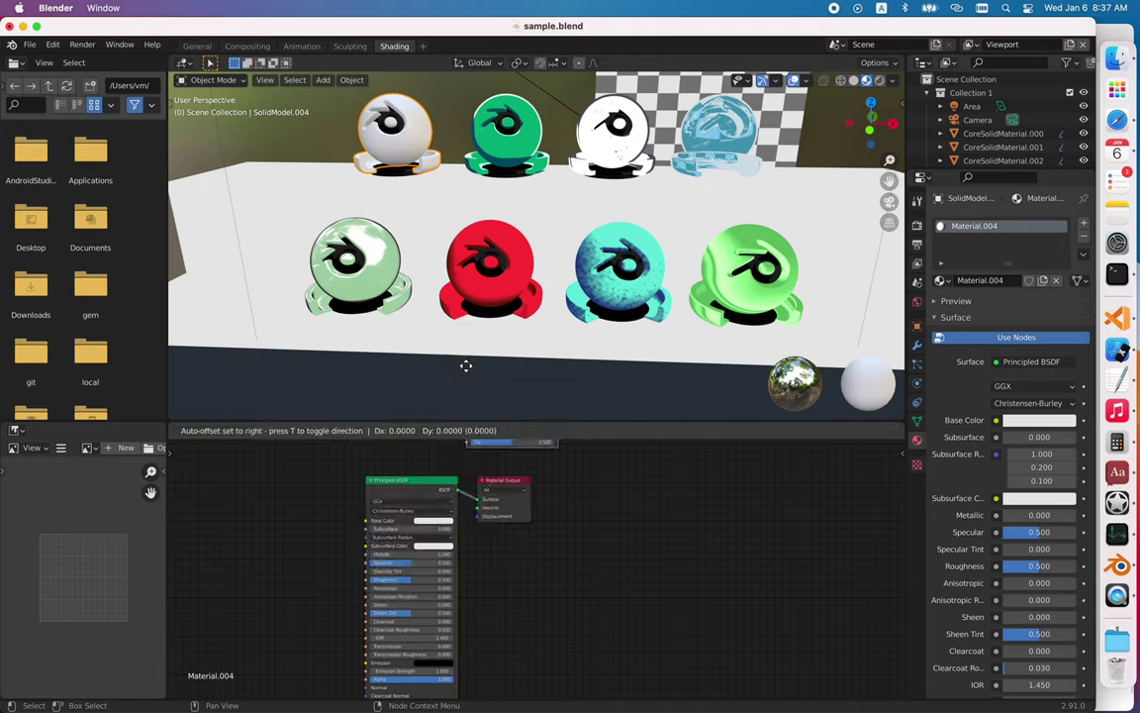
{"action": "left_click", "coordinate": [552, 560]}
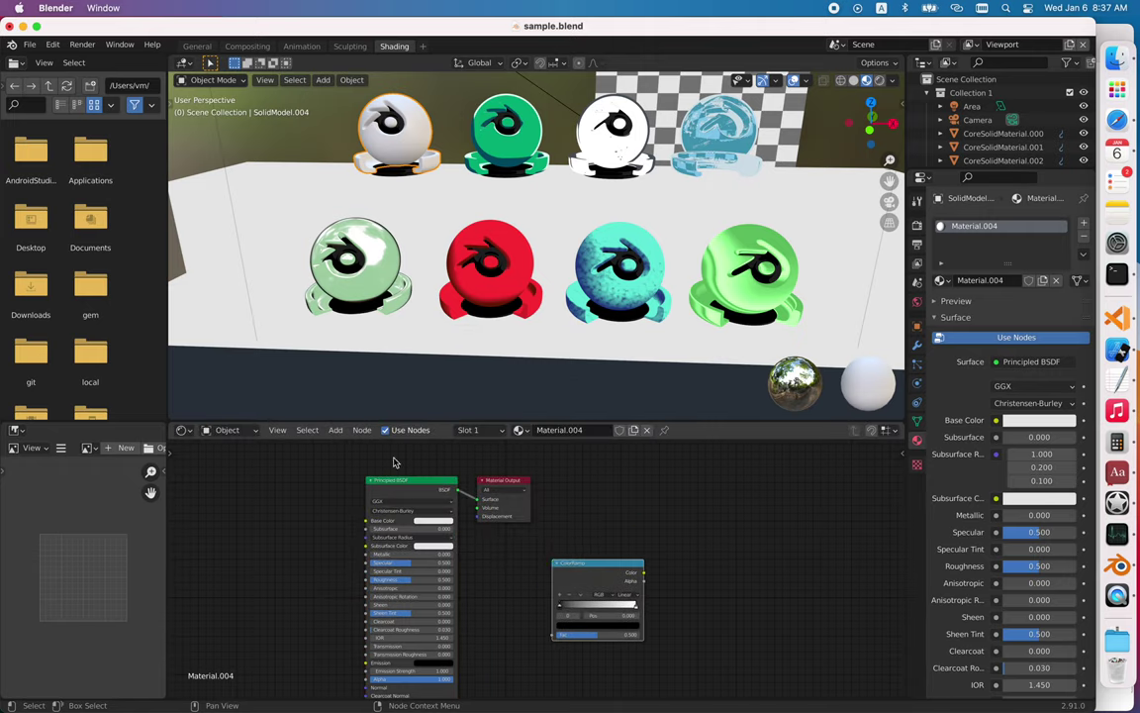
- Find the Shader to RGB converter node and add it to the material's node graph
{"action": "left_click", "coordinate": [335, 430]}
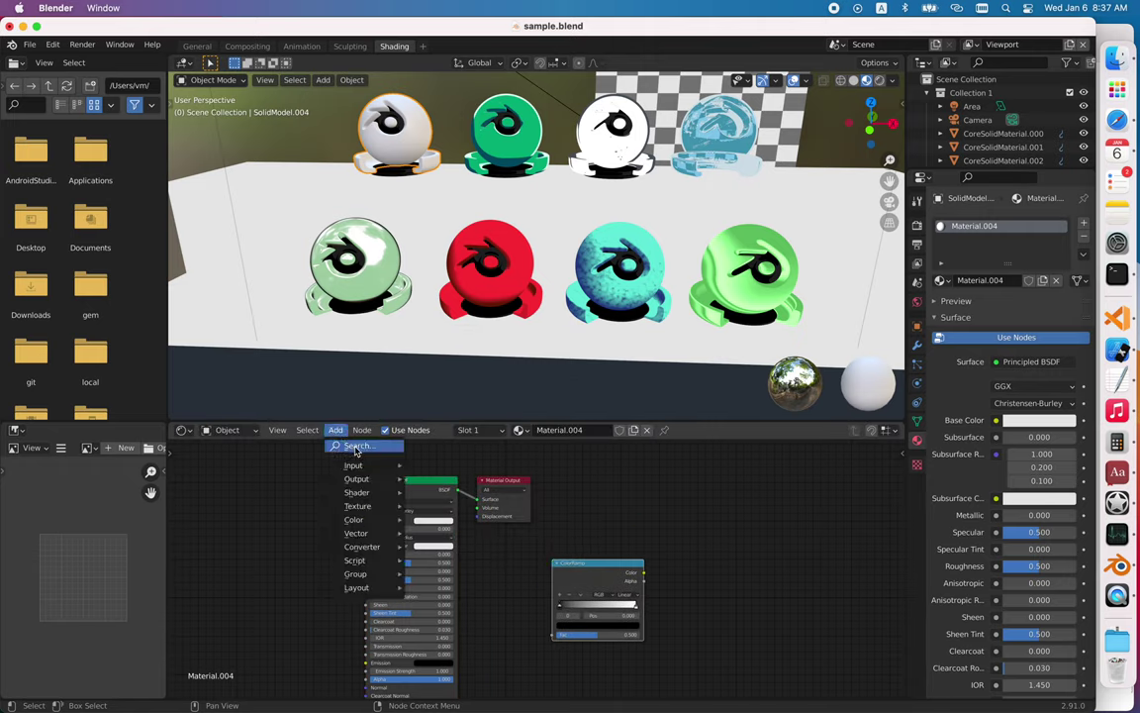
{"action": "left_click", "coordinate": [352, 446]}
{"action": "type", "text": "RG"}
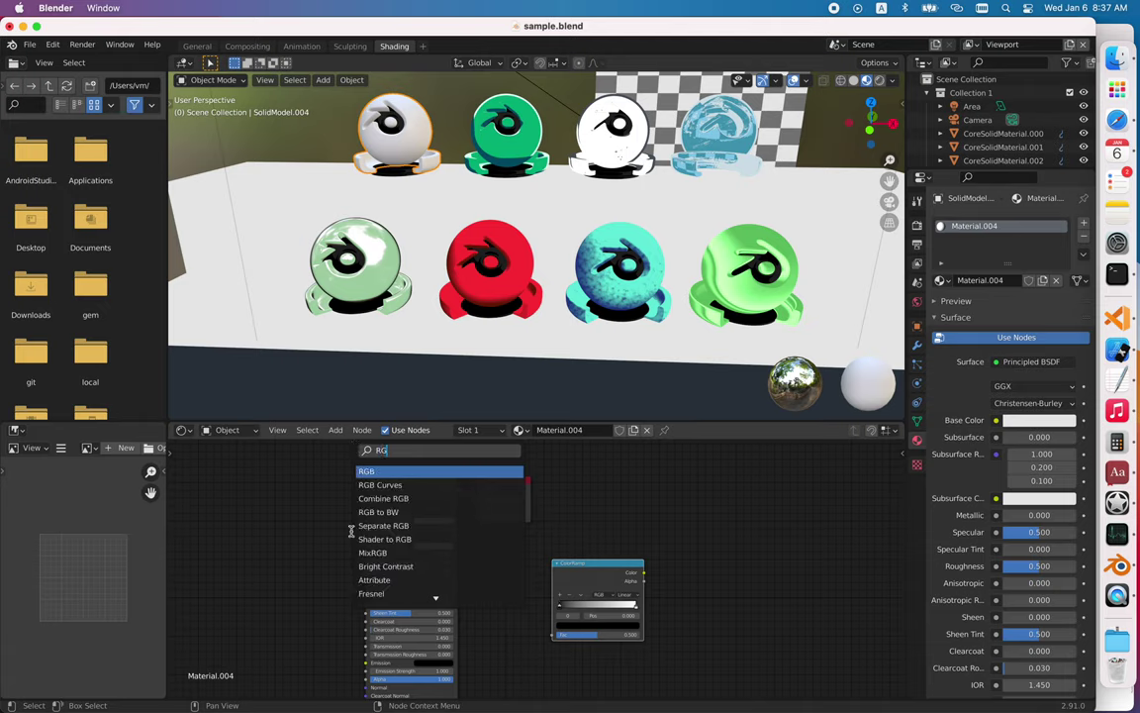
{"action": "left_click", "coordinate": [384, 539]}
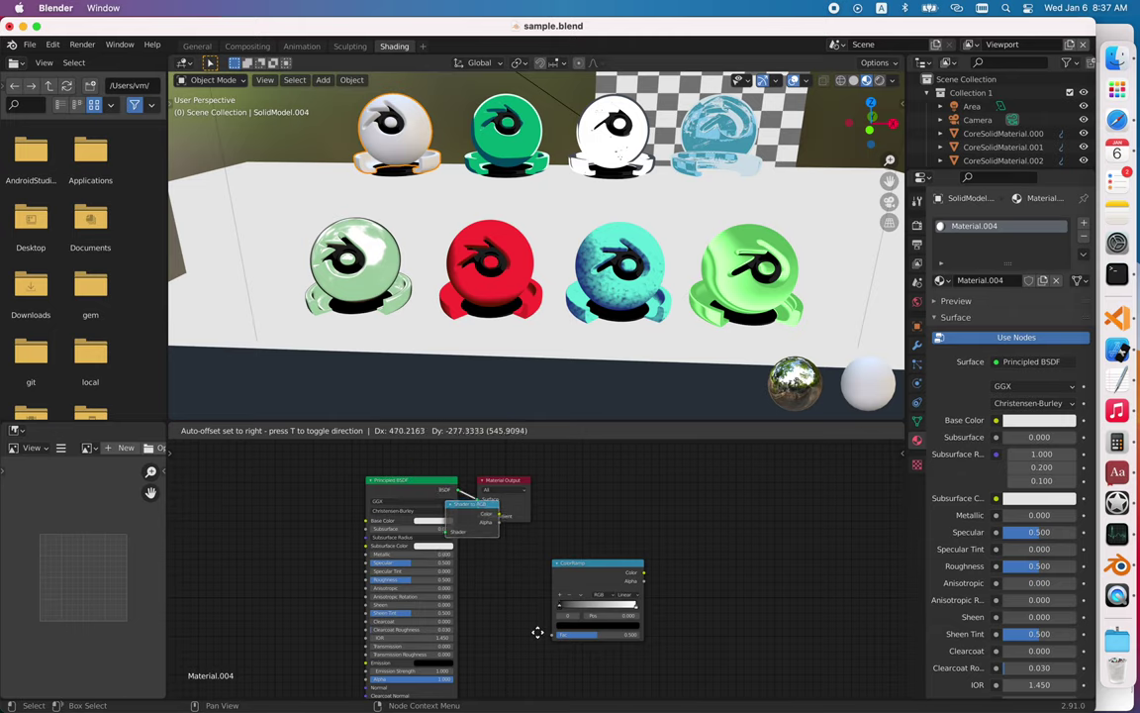
{"action": "left_click", "coordinate": [614, 685]}
- Arrange and link the nodes in sequence: Principled BSDF, Shader to RGB, ColorRamp Fac, and ColorRamp Color into the Material Output Surface
{"action": "left_click_drag", "start_coordinate": [515, 484], "coordinate": [747, 506]}
{"action": "left_click_drag", "start_coordinate": [605, 561], "coordinate": [628, 495]}
{"action": "left_click_drag", "start_coordinate": [525, 543], "coordinate": [526, 499]}
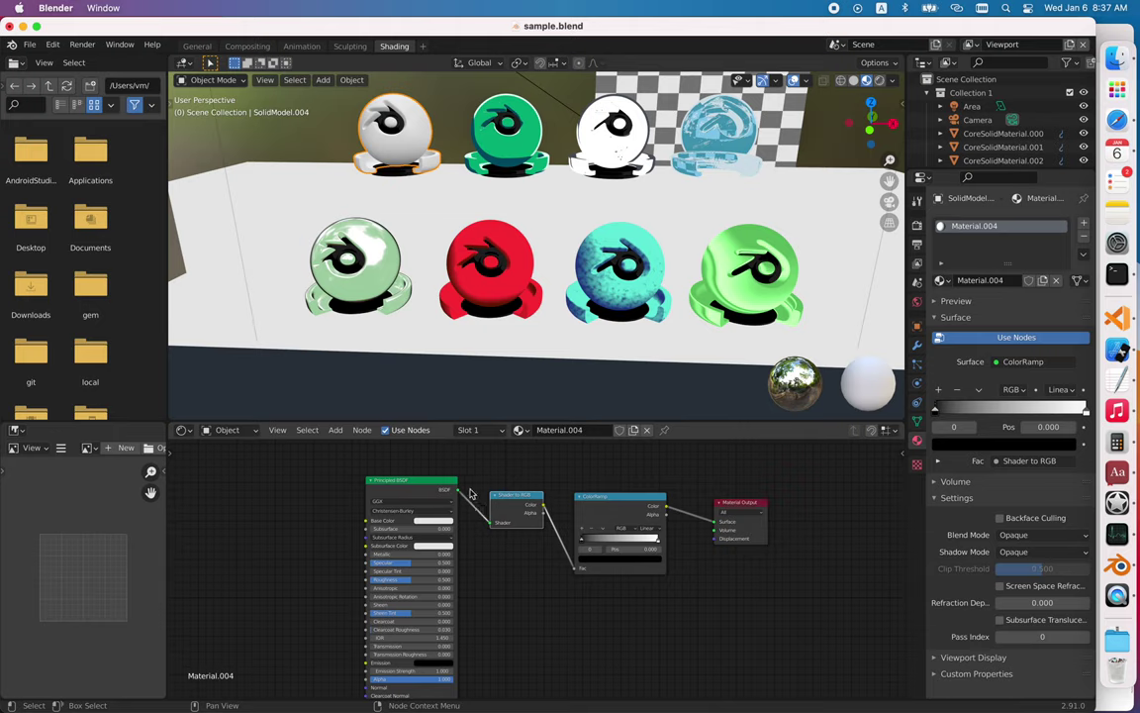
{"action": "left_click_drag", "start_coordinate": [492, 523], "coordinate": [492, 523]}
{"action": "left_click_drag", "start_coordinate": [611, 500], "coordinate": [617, 497]}
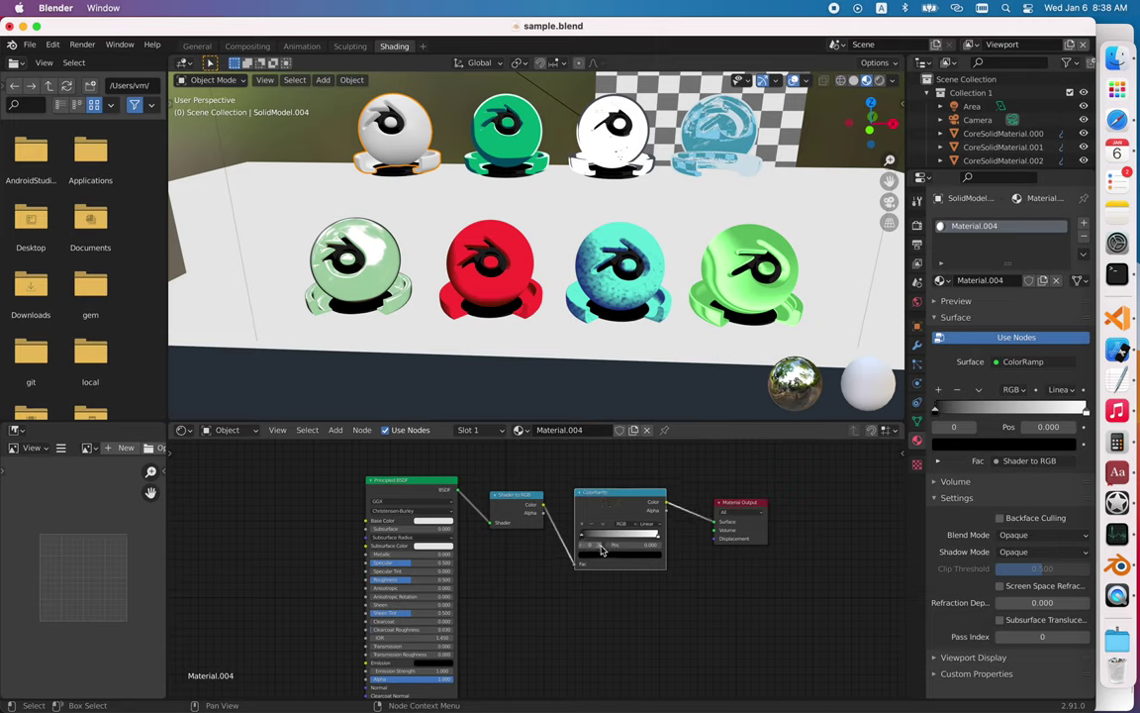
- Set the ColorRamp interpolation to Constant, keep only a black and a white stop, and position the white stop at about 0.464
{"action": "left_click", "coordinate": [654, 525]}
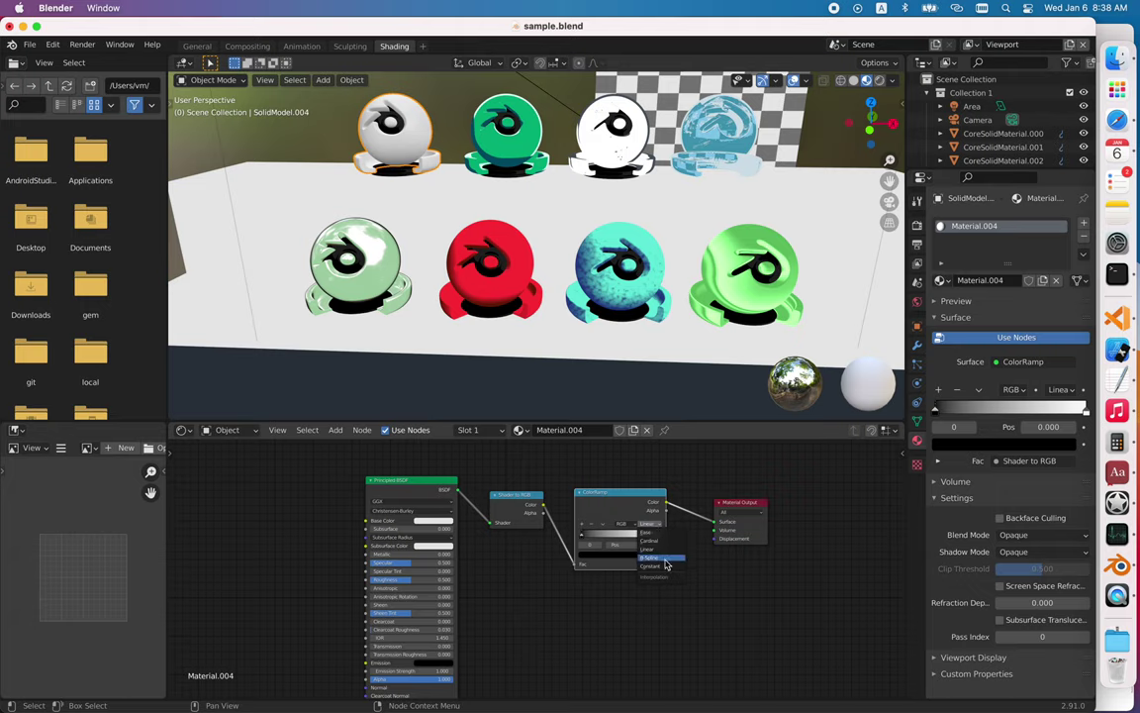
{"action": "left_click", "coordinate": [651, 565]}
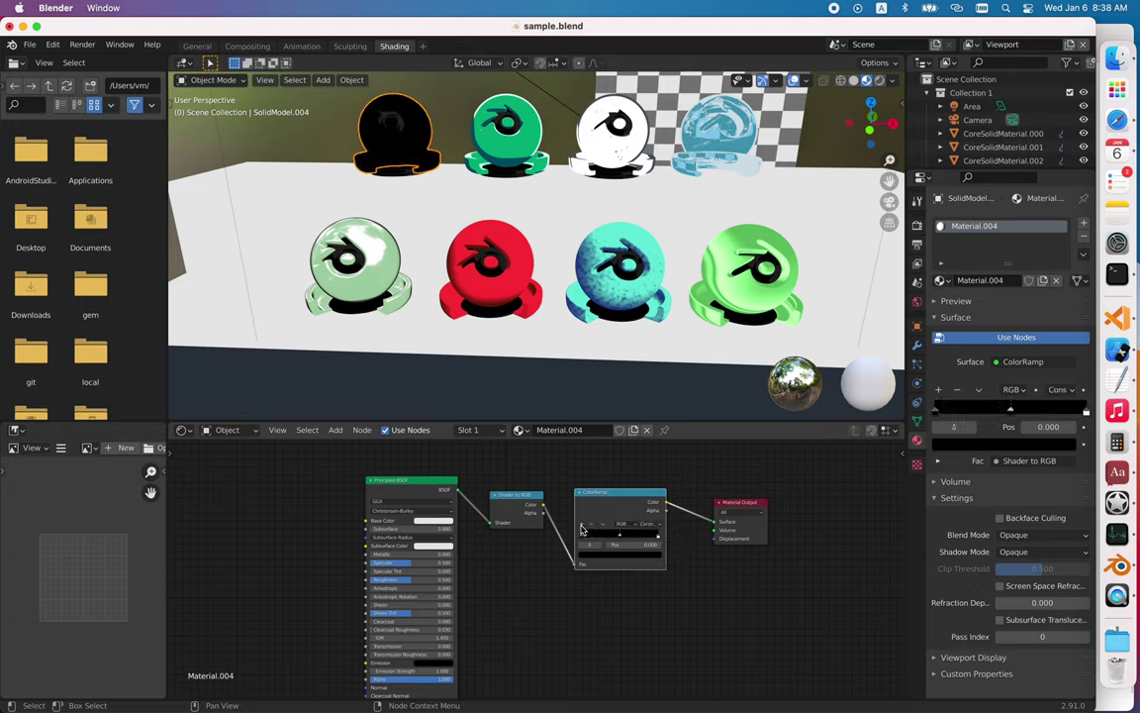
{"action": "left_click", "coordinate": [657, 536]}
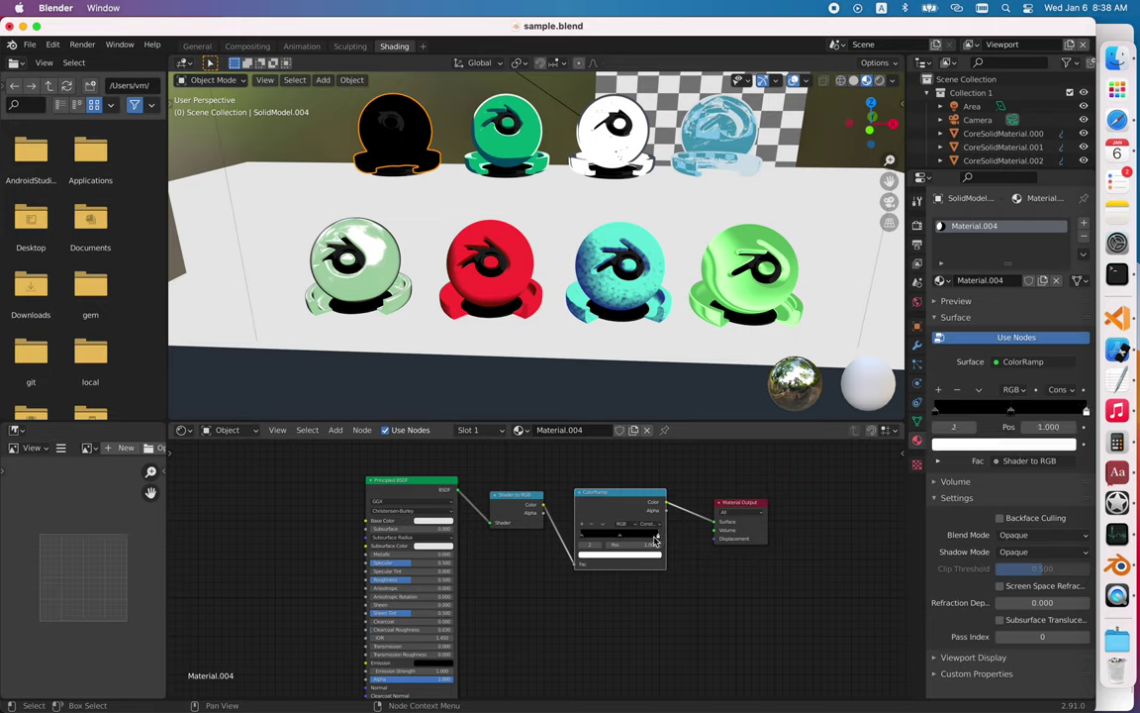
{"action": "left_click_drag", "start_coordinate": [654, 540], "coordinate": [611, 596]}
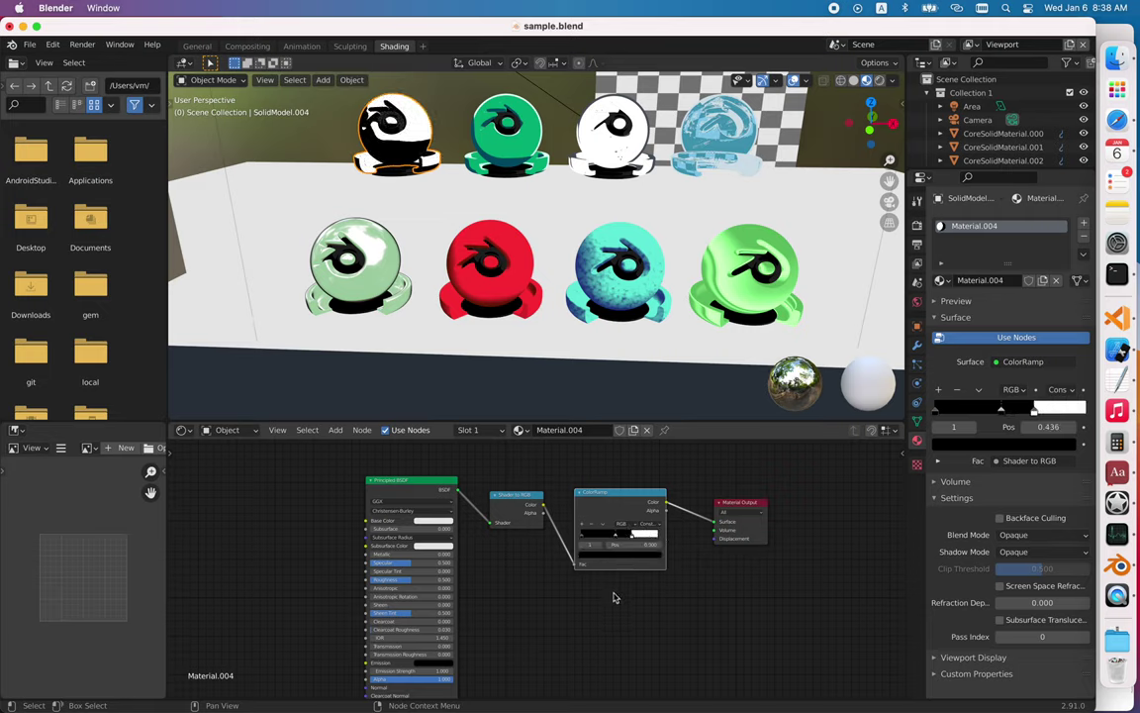
{"action": "left_click", "coordinate": [592, 525]}
{"action": "left_click_drag", "start_coordinate": [632, 537], "coordinate": [617, 545]}
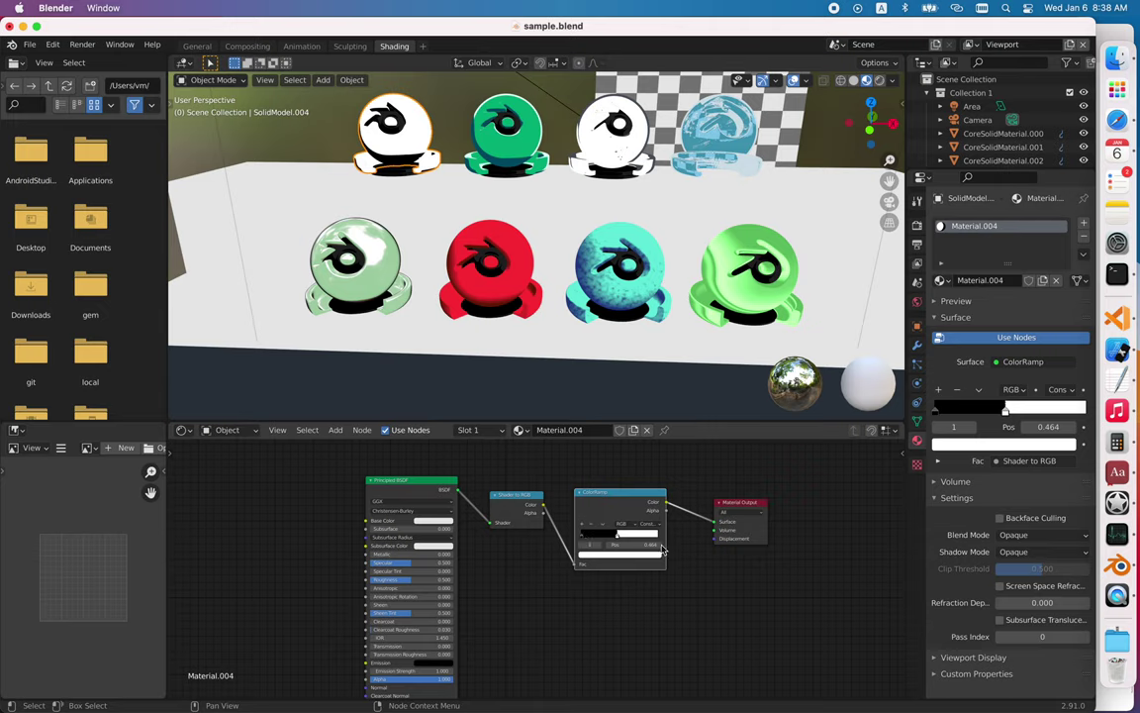
- Recolor the ramp's white stop to bright pink-red, hex FF1C68
{"action": "left_click", "coordinate": [619, 555]}
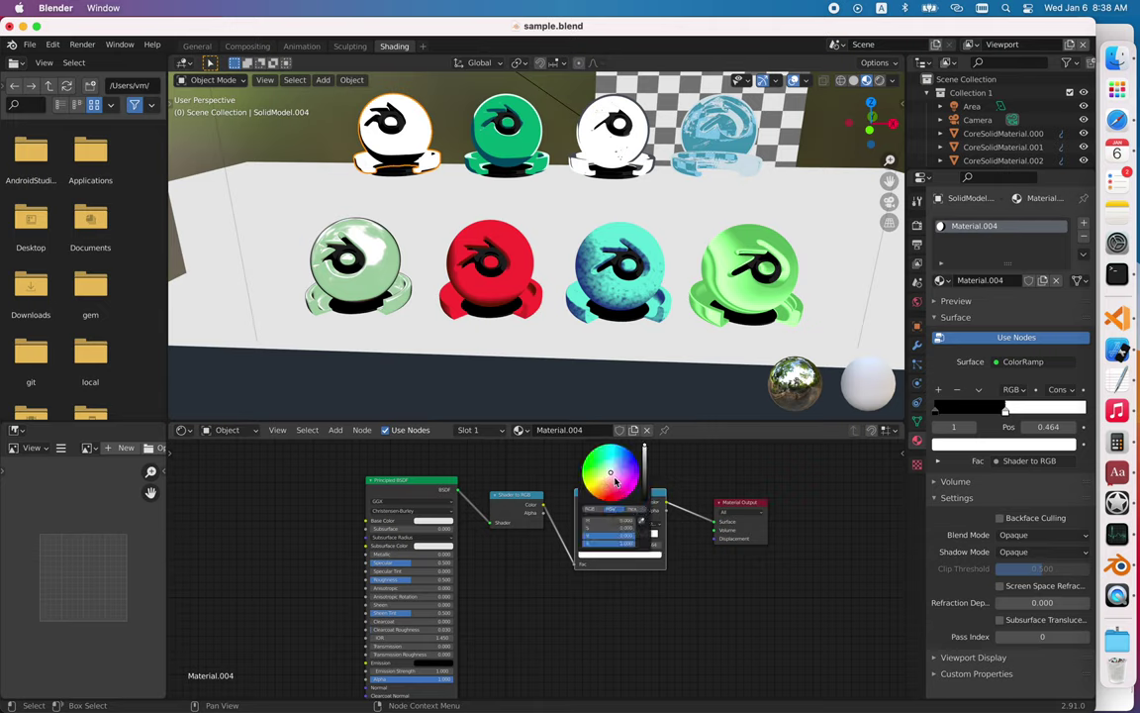
{"action": "left_click_drag", "start_coordinate": [617, 482], "coordinate": [619, 495]}
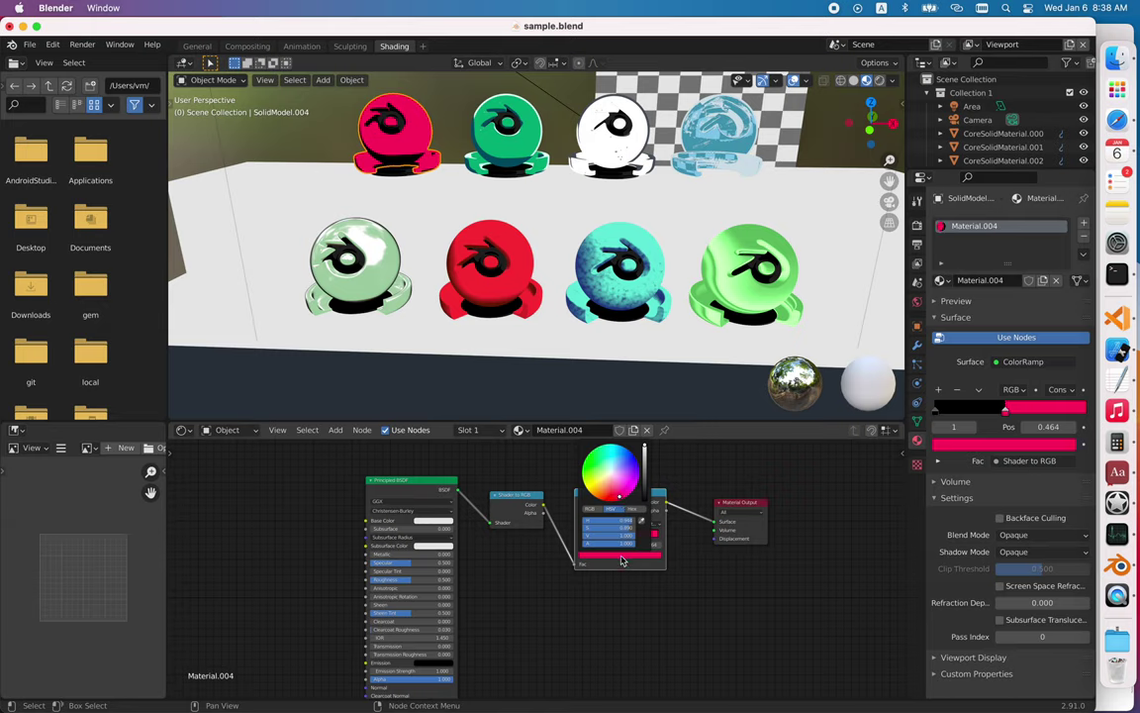
{"action": "left_click", "coordinate": [634, 509]}
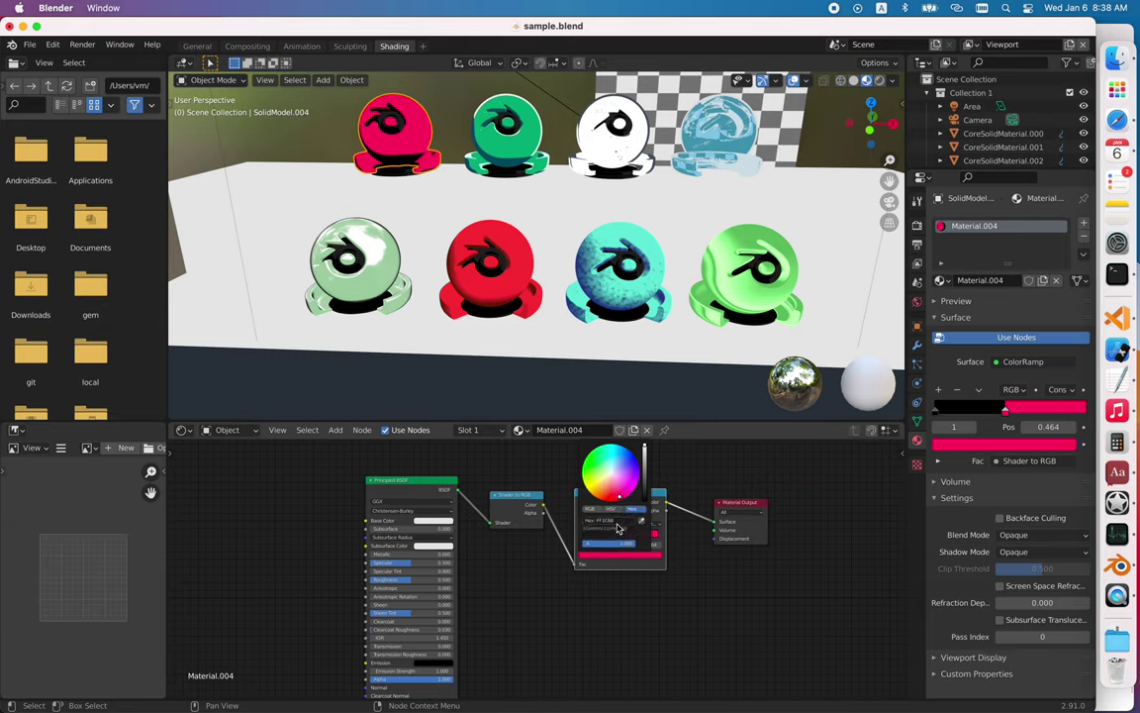
{"action": "left_click", "coordinate": [623, 519]}
{"action": "type", "text": "FF5C68"}
{"action": "key", "text": "Return"}
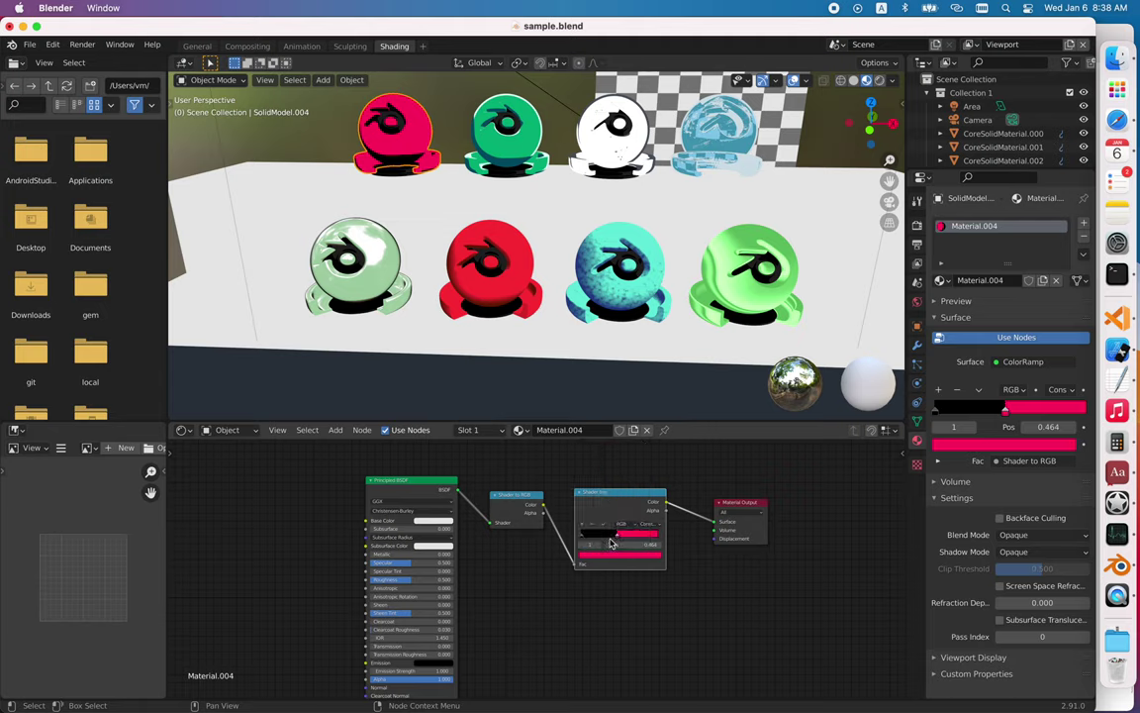
- Add a middle ramp stop at 0.232, color it FF1C68, and darken its HSV value to about 0.65
{"action": "left_click", "coordinate": [583, 525]}
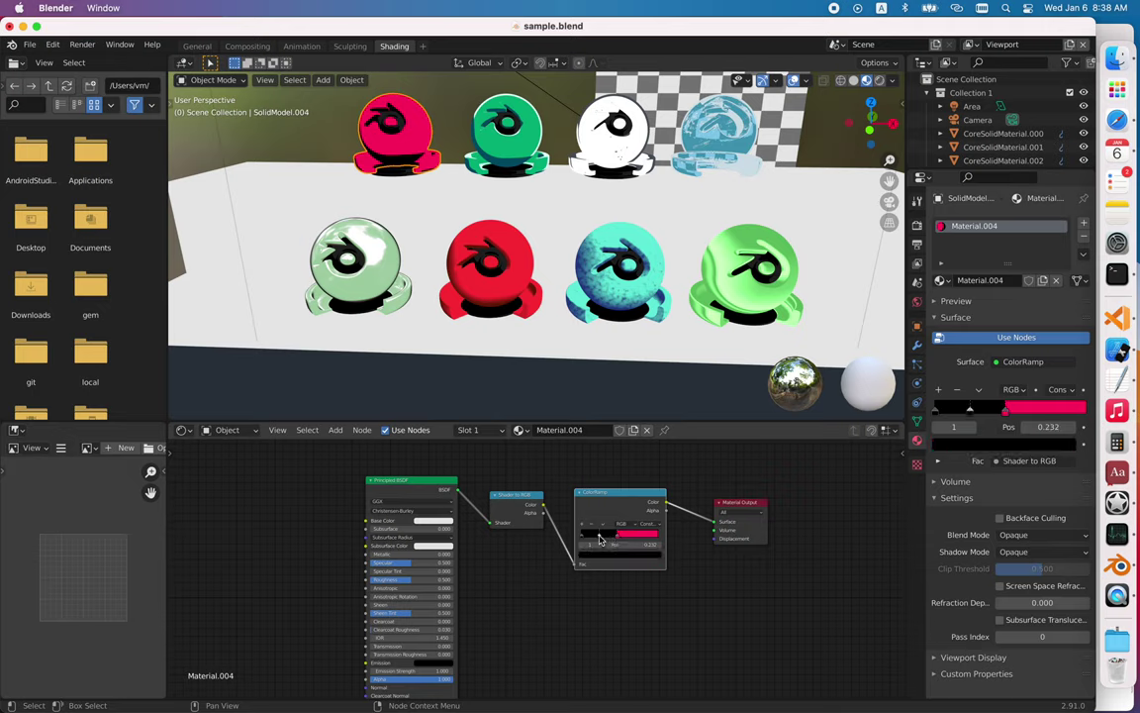
{"action": "left_click", "coordinate": [602, 553]}
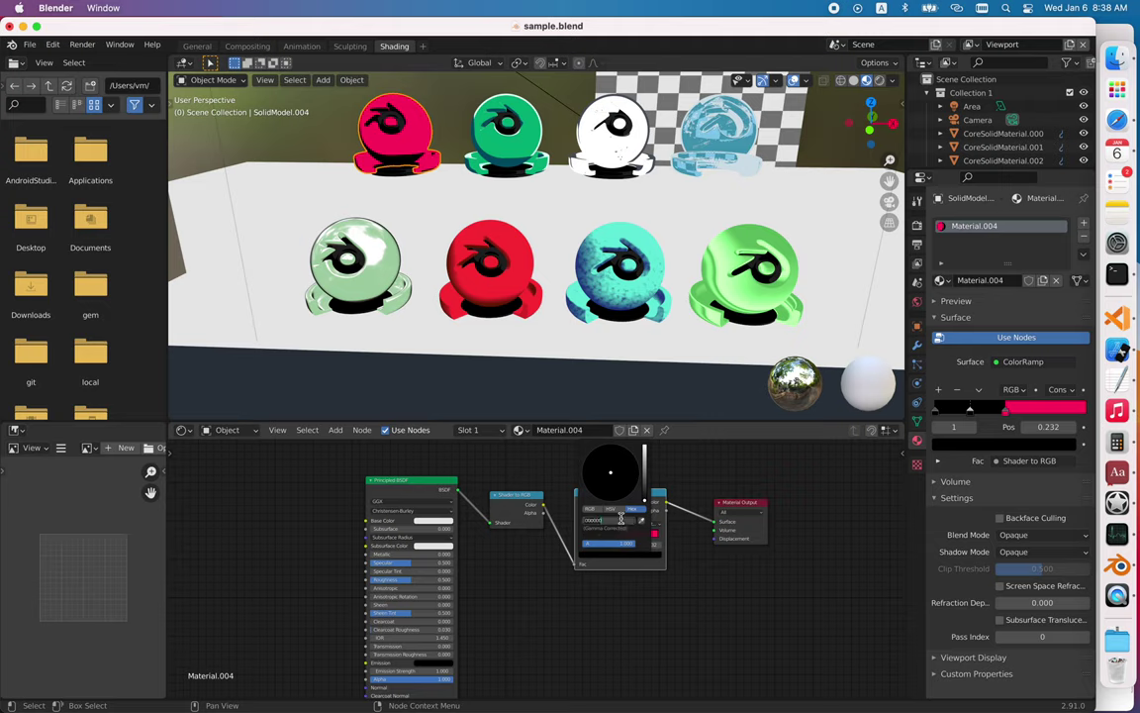
{"action": "key", "text": "super+a"}
{"action": "type", "text": "FF1C68"}
{"action": "left_click", "coordinate": [611, 510]}
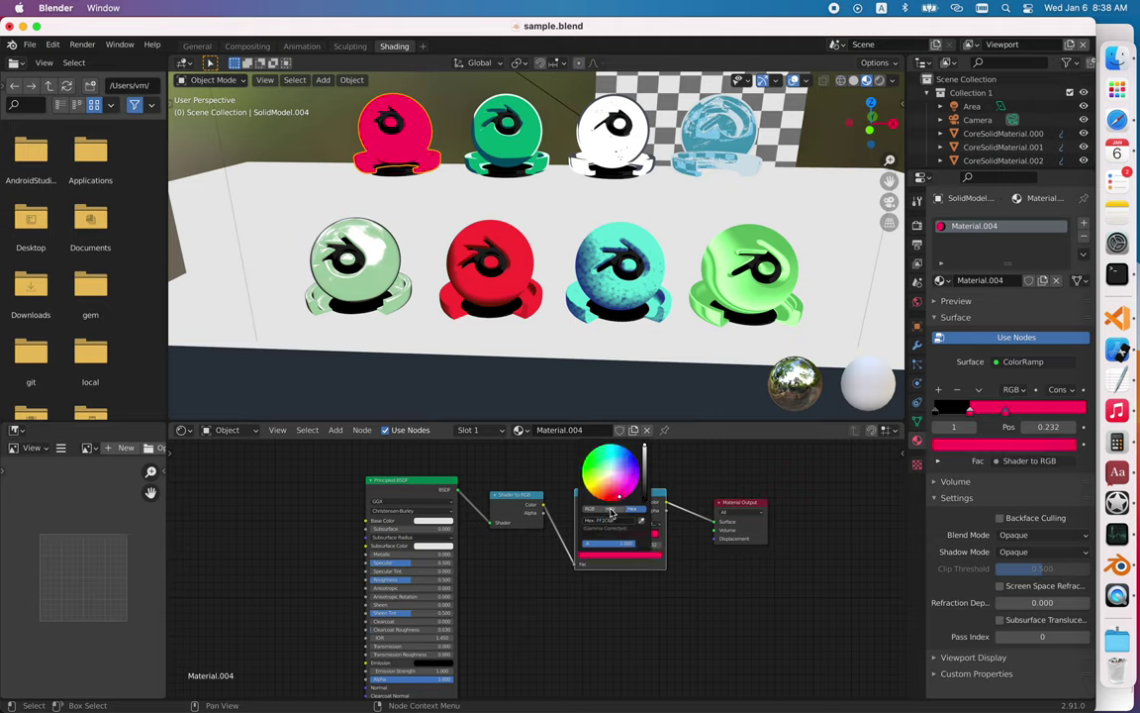
{"action": "left_click", "coordinate": [591, 510]}
{"action": "left_click", "coordinate": [613, 510]}
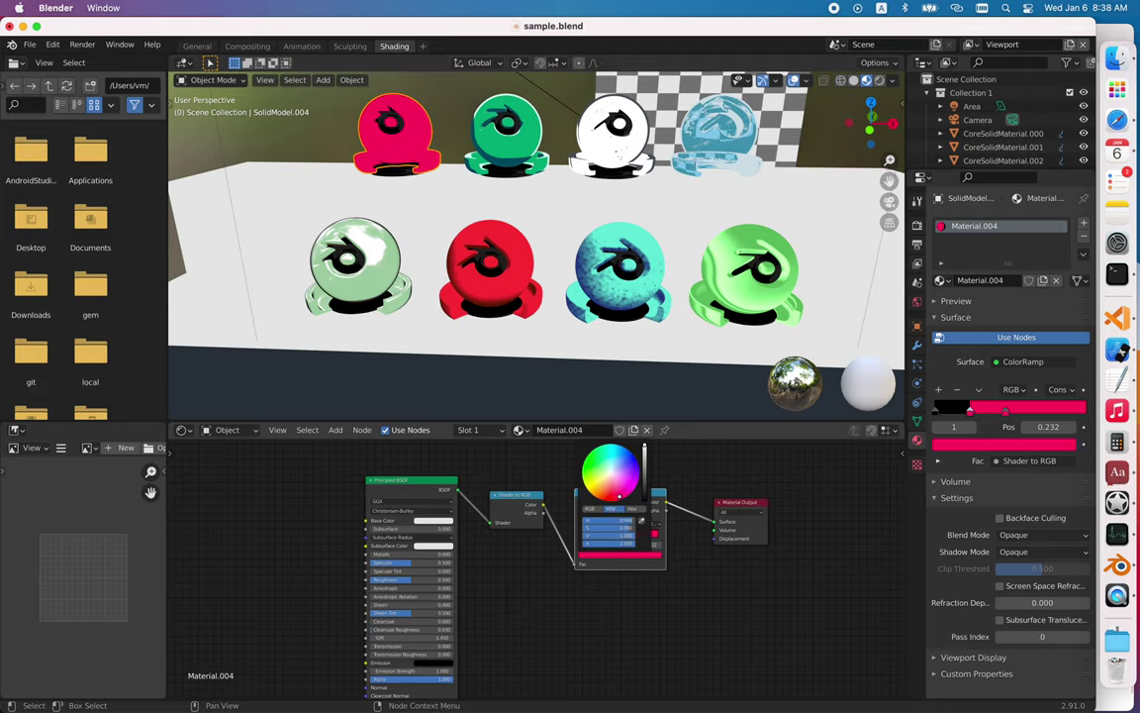
{"action": "left_click_drag", "start_coordinate": [630, 535], "coordinate": [603, 535]}
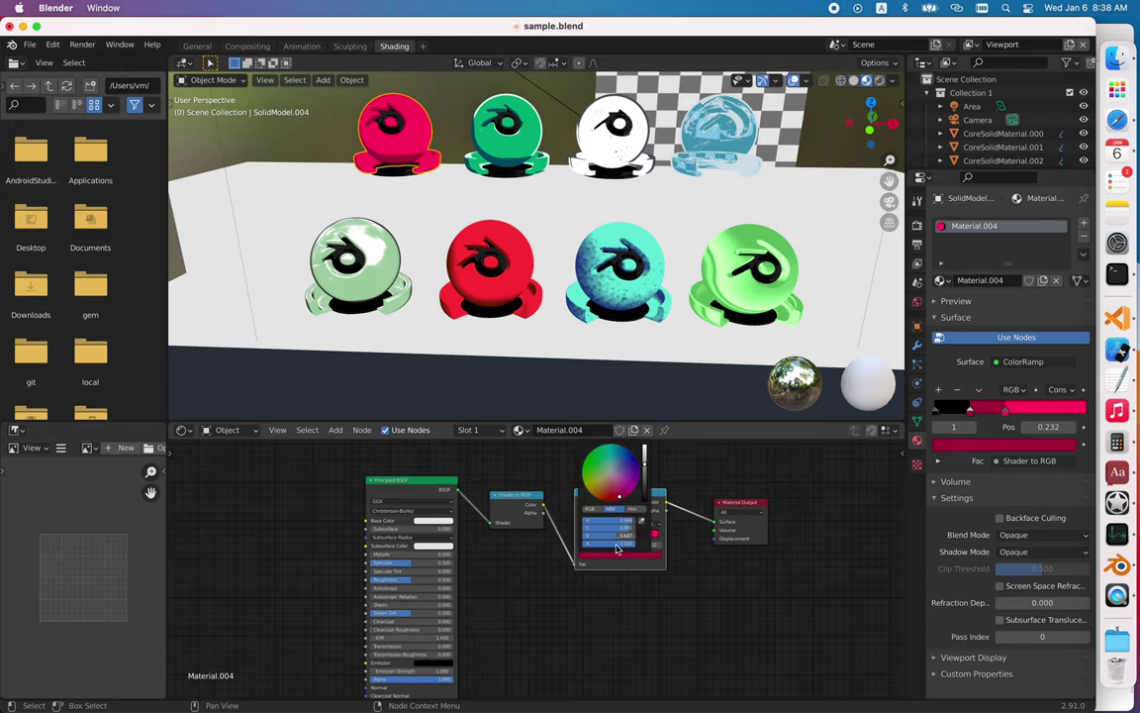
- Color the ramp's first stop FF1C68 and lower its HSV value to a dark maroon, deeper than the middle stop
{"action": "left_click", "coordinate": [584, 538]}
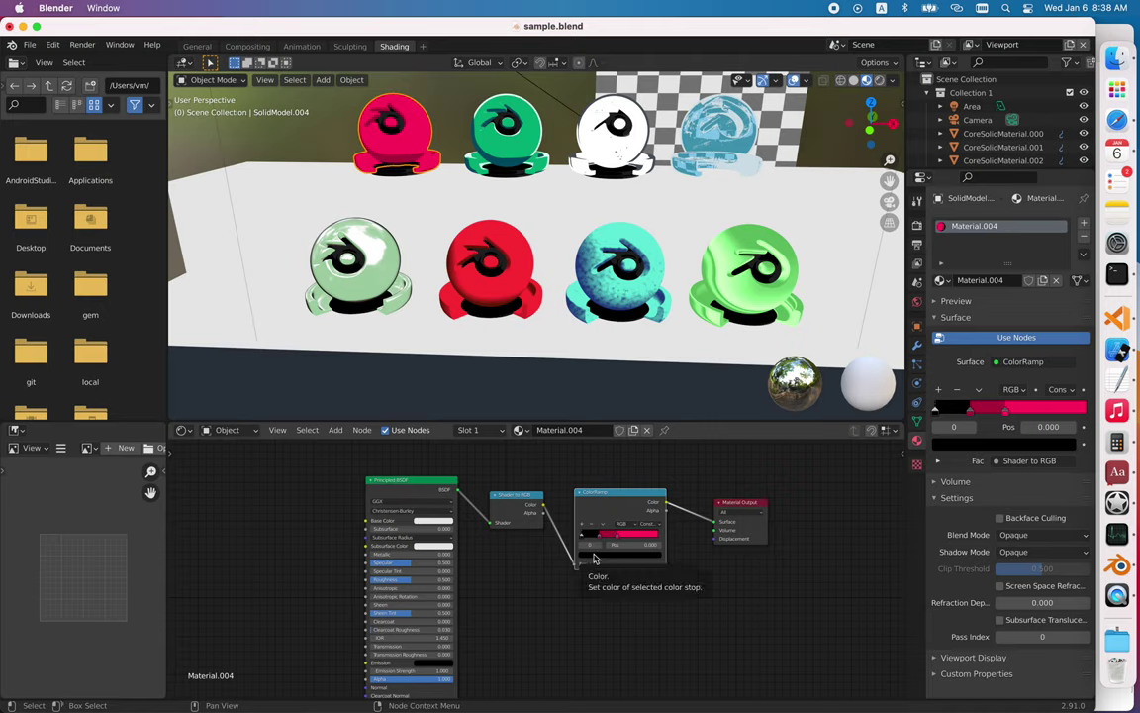
{"action": "left_click", "coordinate": [594, 559]}
{"action": "left_click", "coordinate": [633, 511]}
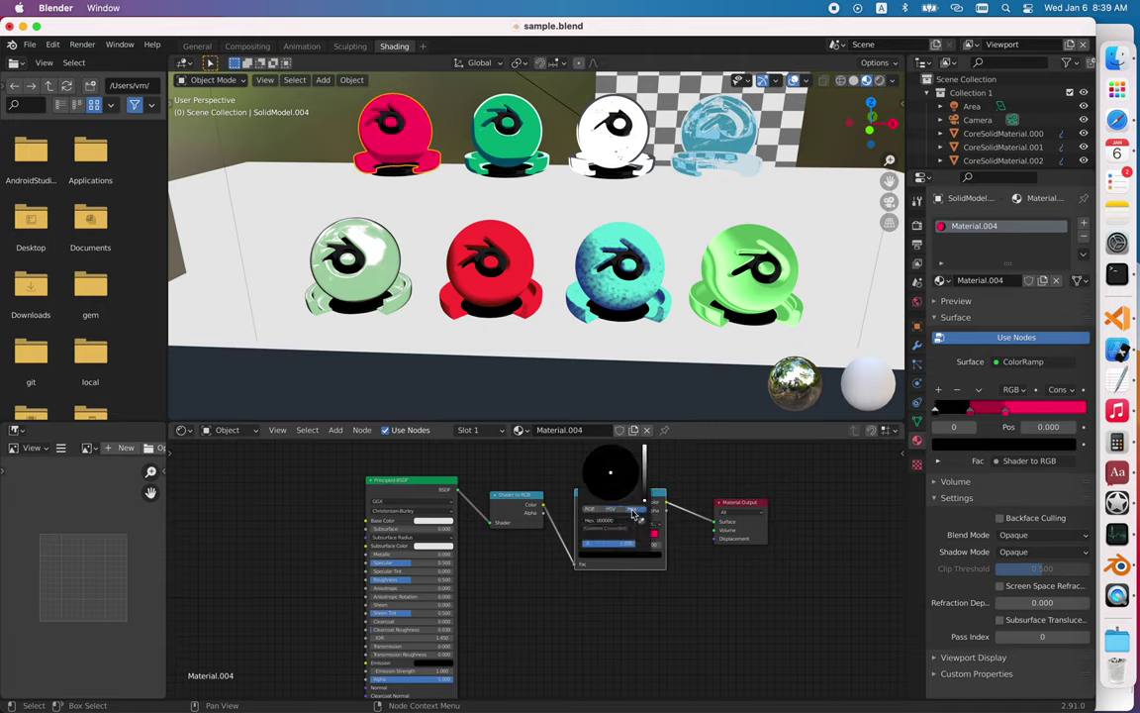
{"action": "left_click", "coordinate": [622, 521]}
{"action": "type", "text": "FF1C68"}
{"action": "key", "text": "Return"}
{"action": "left_click", "coordinate": [590, 509]}
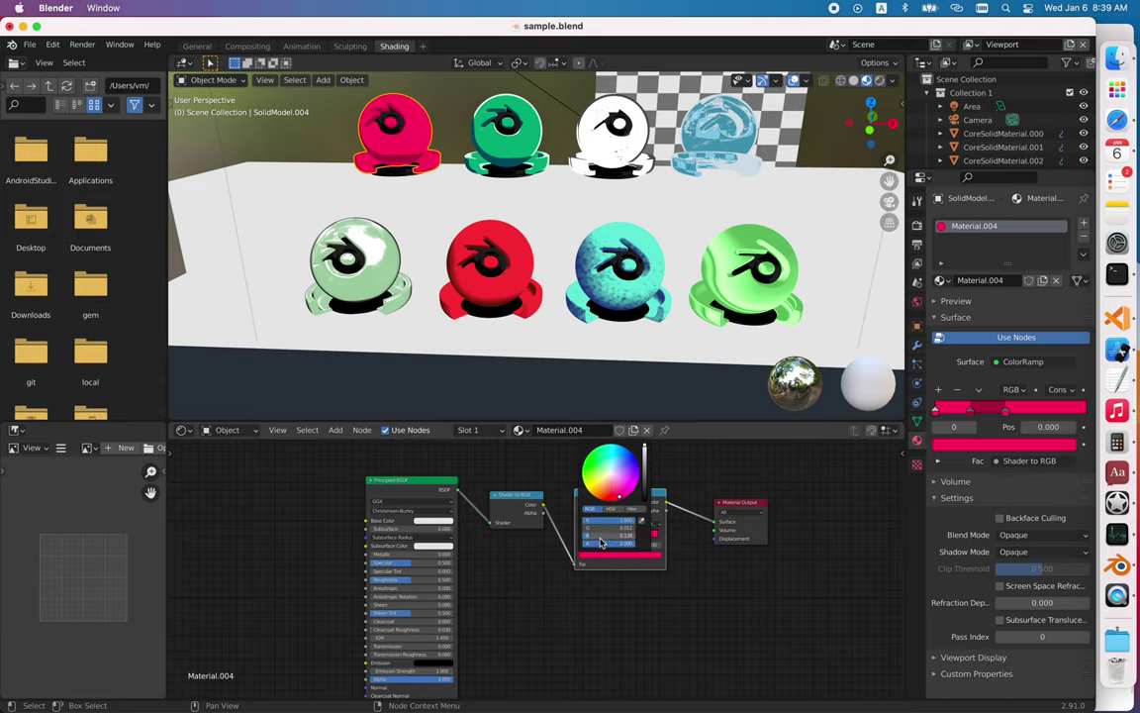
{"action": "left_click", "coordinate": [611, 509]}
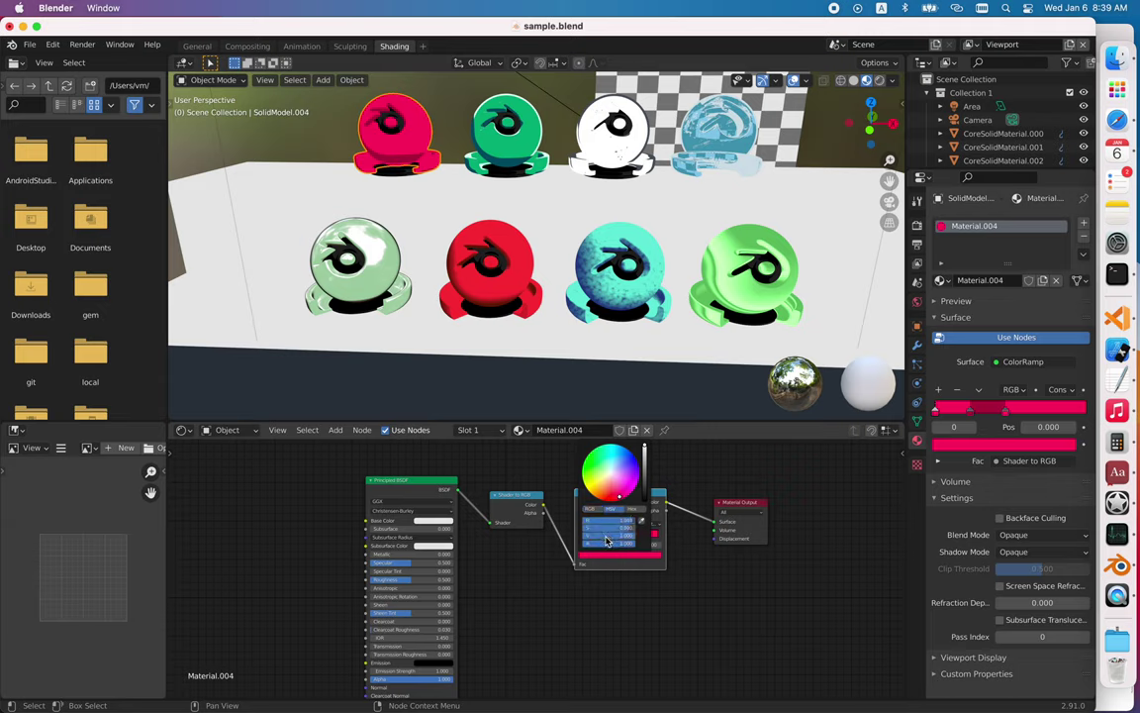
{"action": "left_click_drag", "start_coordinate": [630, 535], "coordinate": [604, 538]}
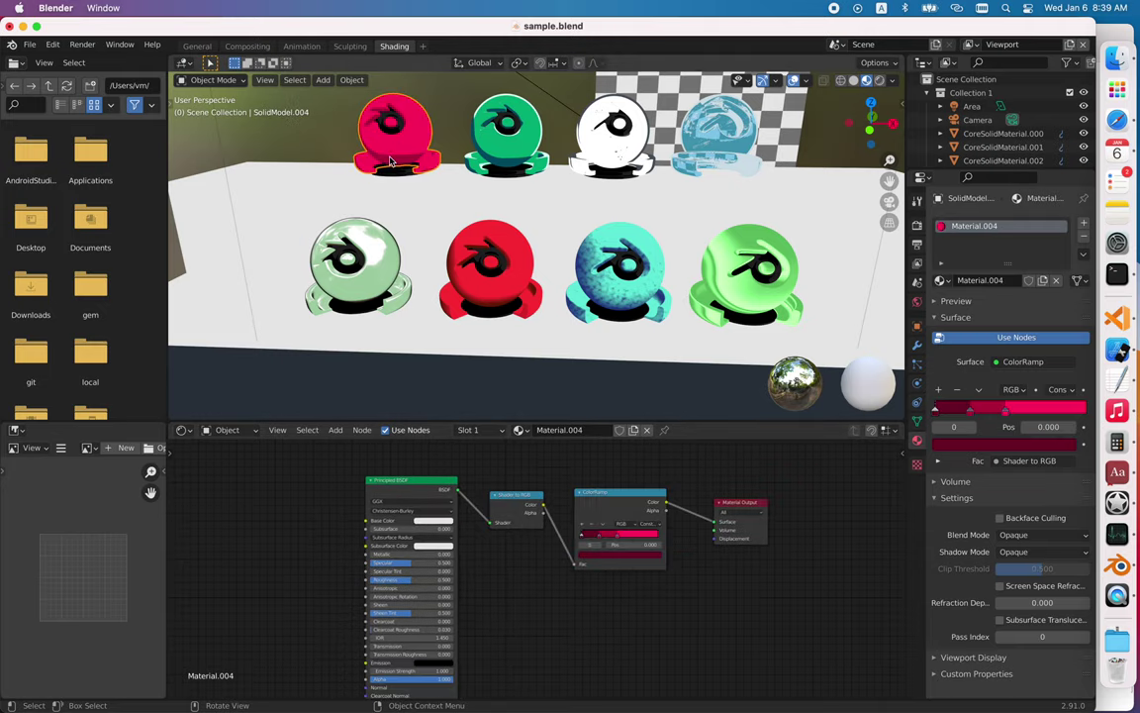
- Render the scene image and inspect the pink-red ball's toon shading bands up close
{"action": "left_click", "coordinate": [82, 44]}
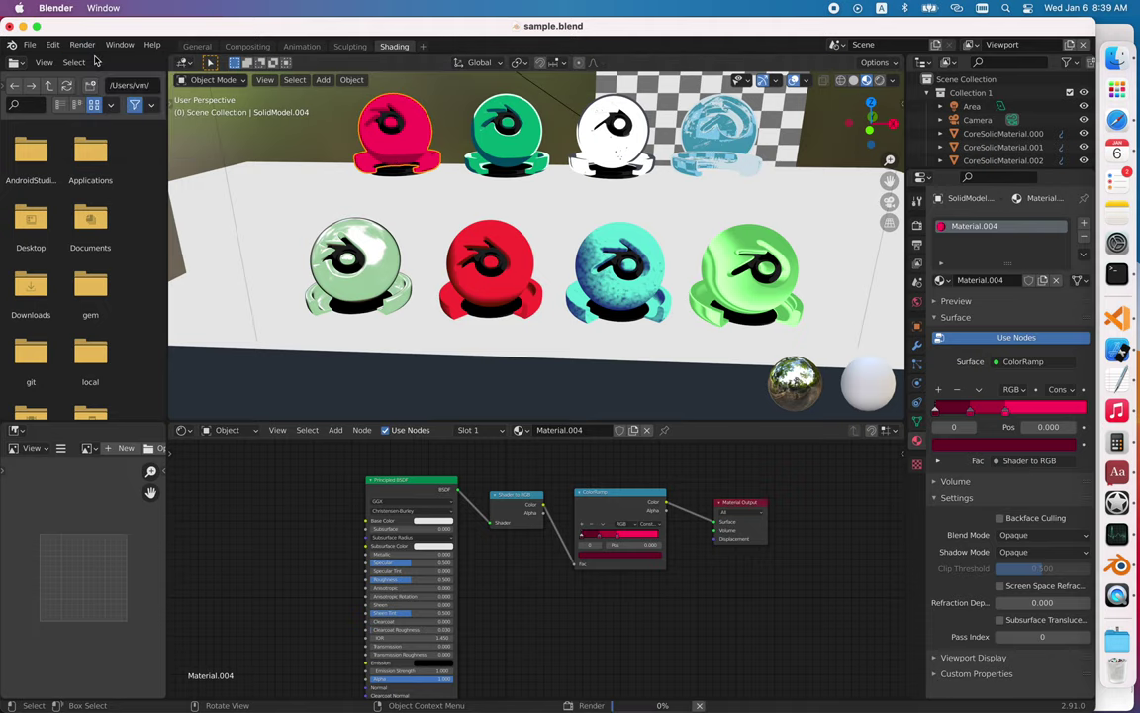
{"action": "left_click", "coordinate": [95, 59]}
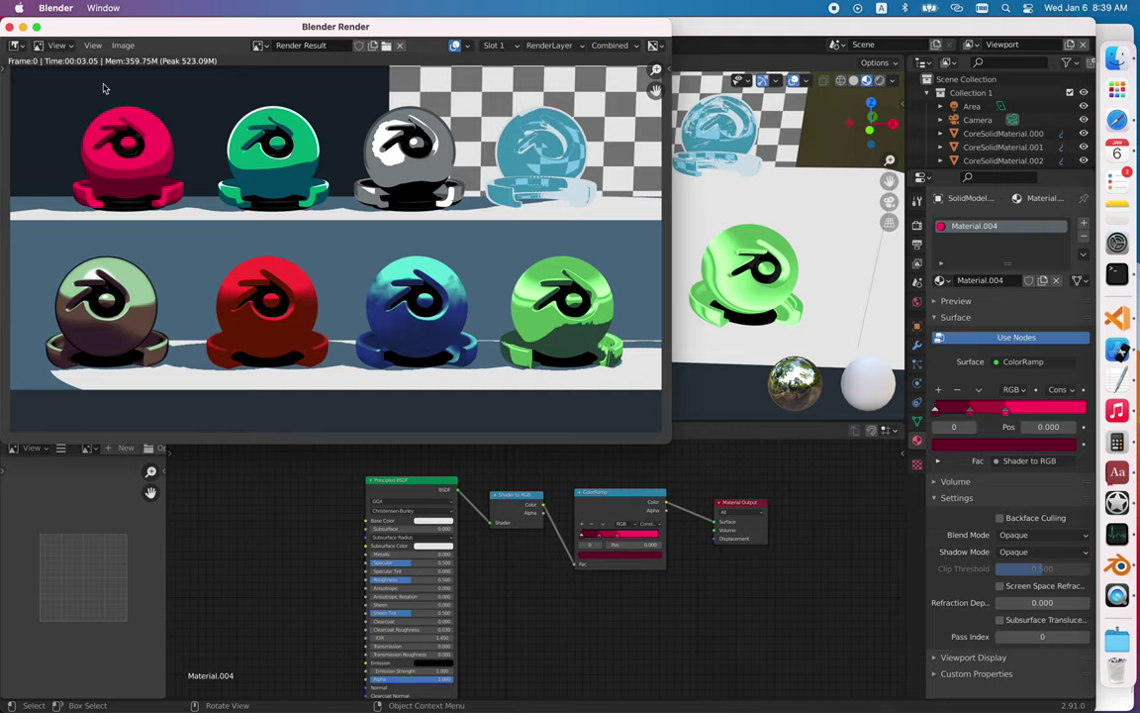
{"action": "scroll", "coordinate": [126, 133], "scroll_direction": "up", "scroll_amount": 1}
{"action": "scroll", "coordinate": [126, 133], "scroll_direction": "up", "scroll_amount": 1}
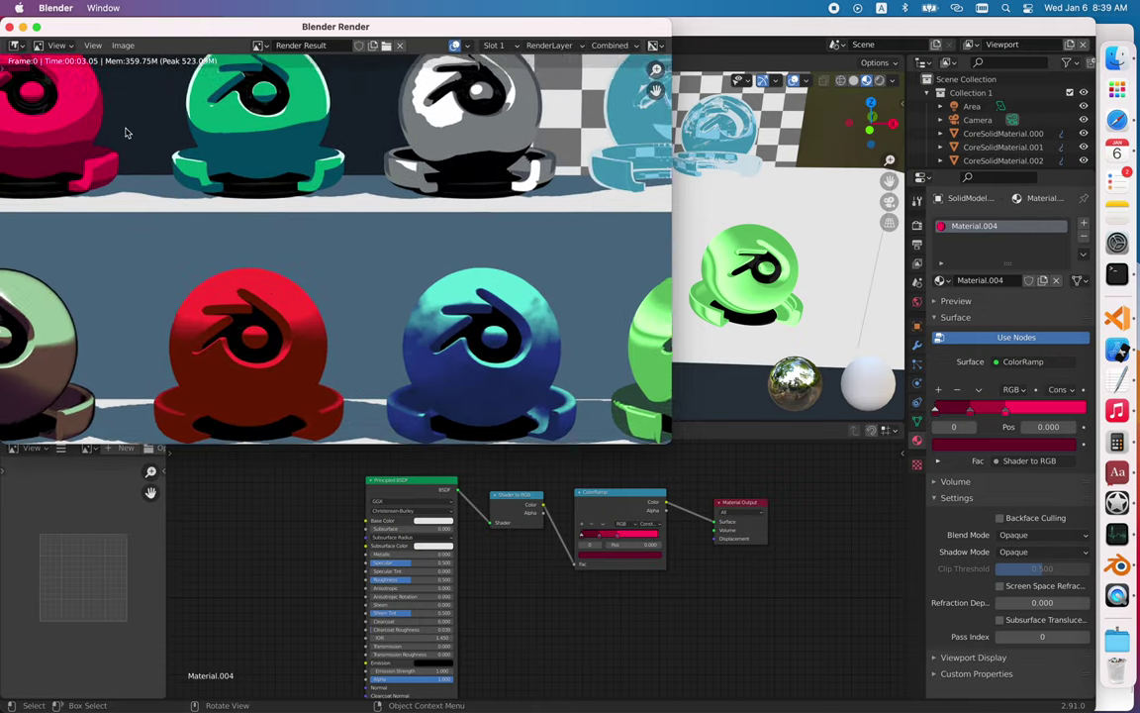
{"action": "scroll", "coordinate": [129, 135], "scroll_direction": "left", "scroll_amount": 5}
{"action": "scroll", "coordinate": [281, 220], "scroll_direction": "up", "scroll_amount": 3}
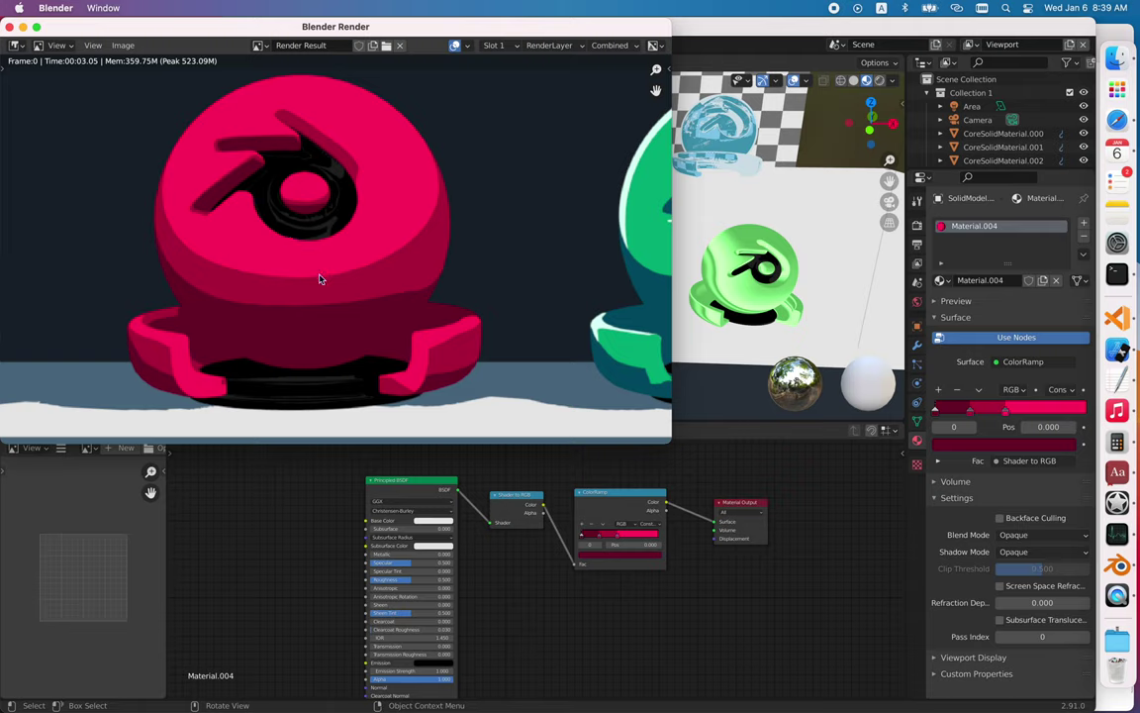
{"action": "scroll", "coordinate": [351, 278], "scroll_direction": "down", "scroll_amount": 4}
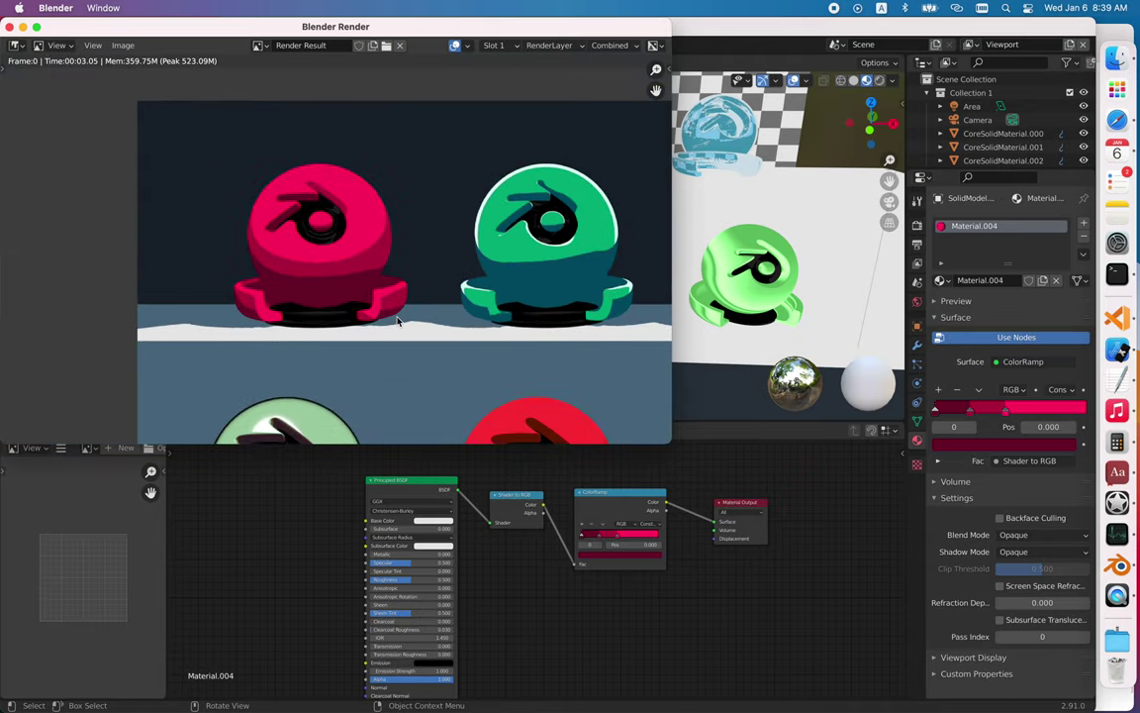
{"action": "scroll", "coordinate": [398, 320], "scroll_direction": "down", "scroll_amount": 2}
{"action": "scroll", "coordinate": [396, 319], "scroll_direction": "up", "scroll_amount": 2}
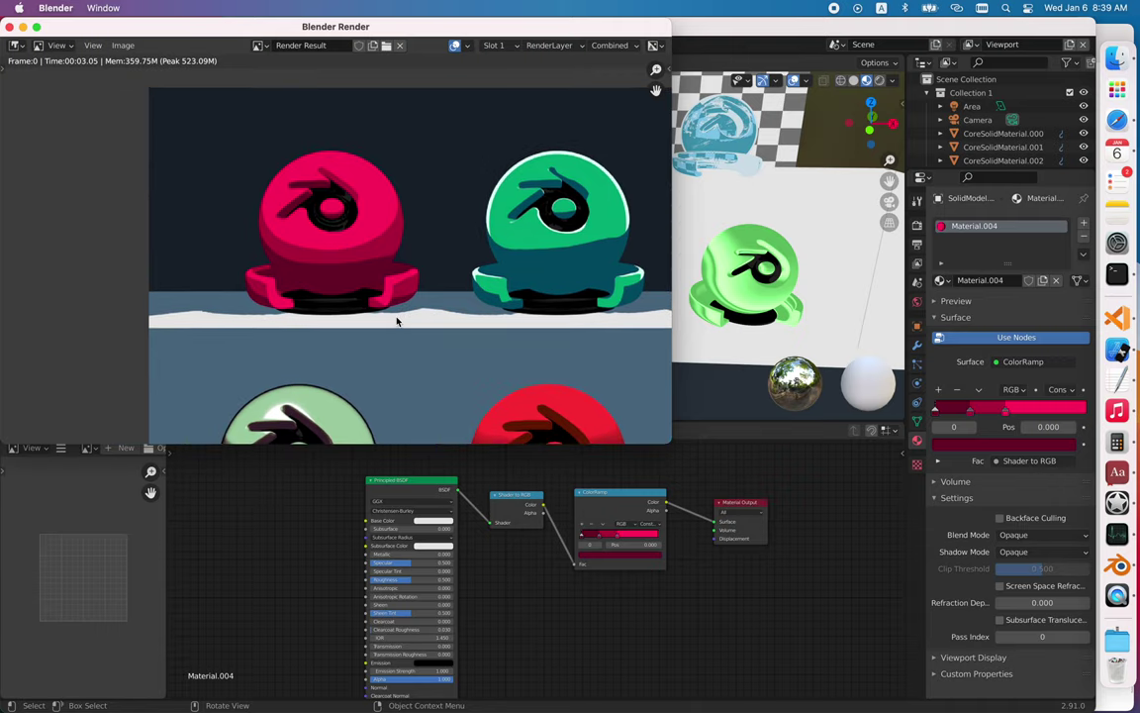